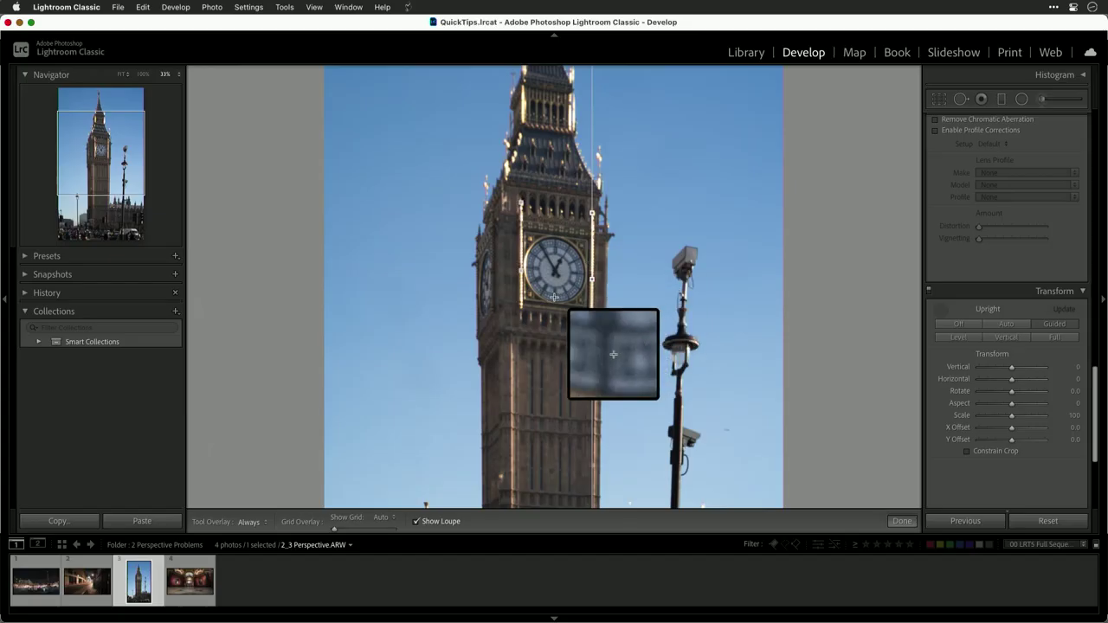
- Straighten Big Ben with two Guided Upright guides and raise the cactus photo's contrast to about +83
drag(525, 299, 577, 305)
drag(511, 259, 563, 258)
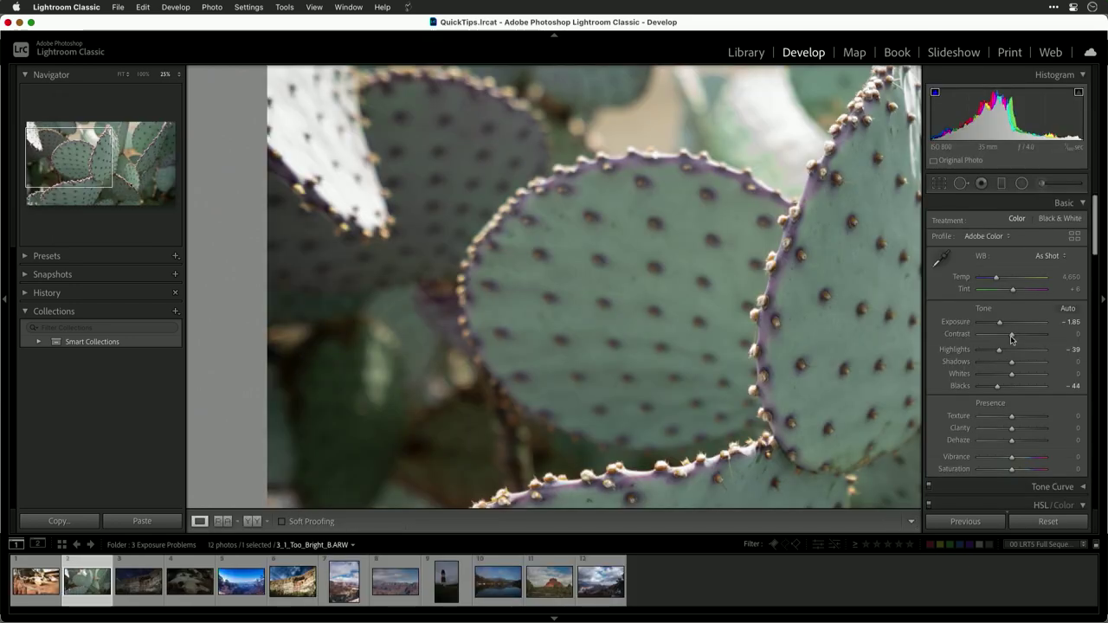
drag(1012, 335, 1037, 335)
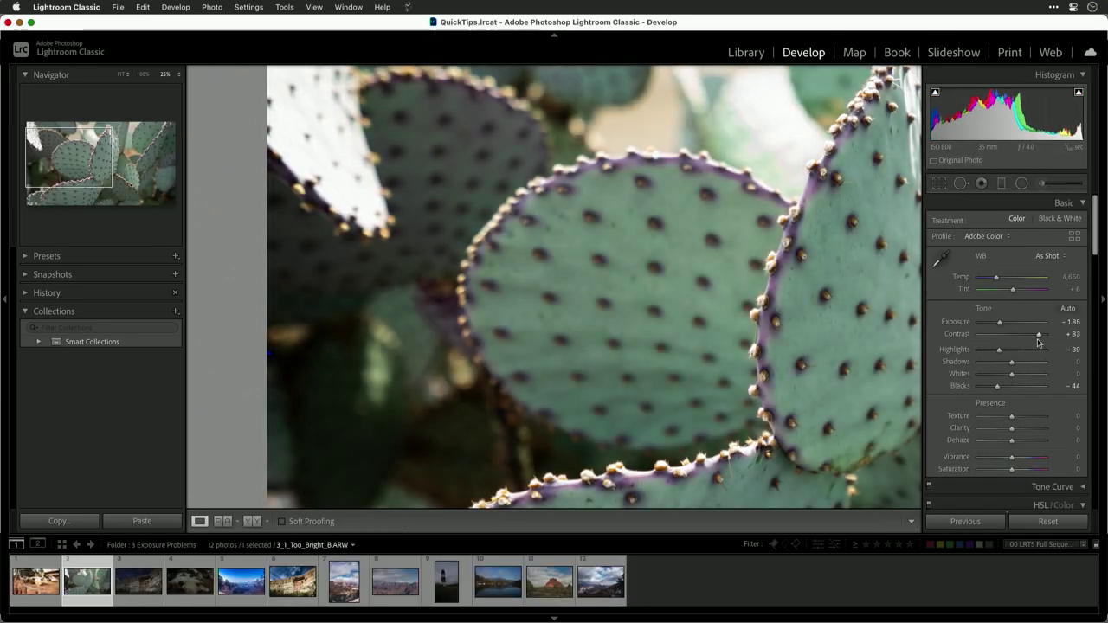
- Ease the cactus photo's contrast back down to +62
drag(1038, 334, 1030, 338)
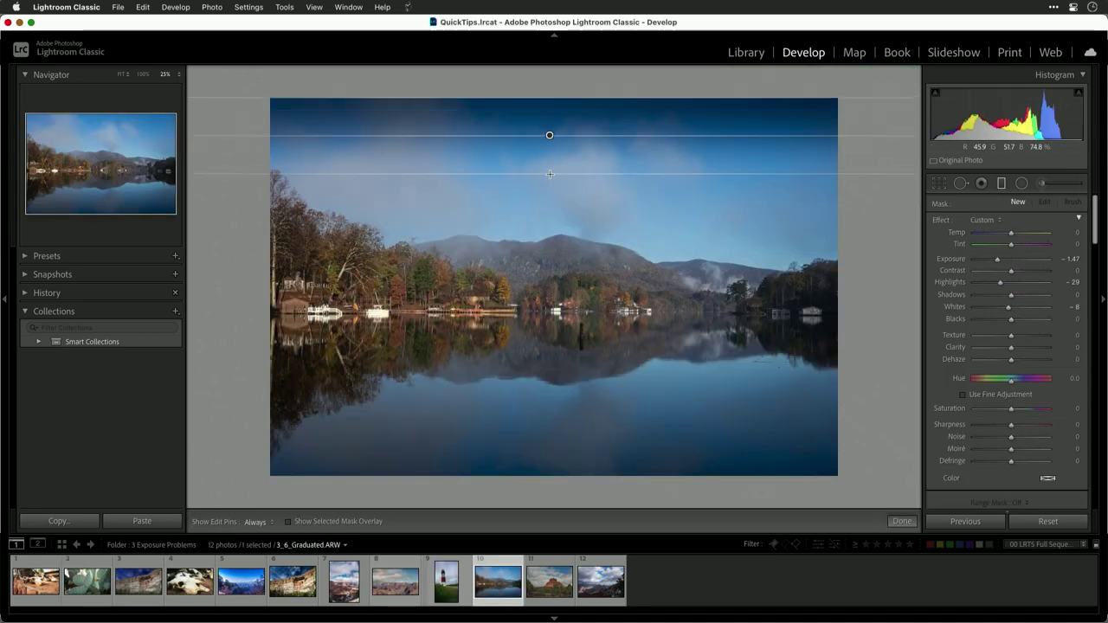
- Drag a negative-exposure Graduated Filter down over the lake photo's sky
drag(552, 242, 551, 272)
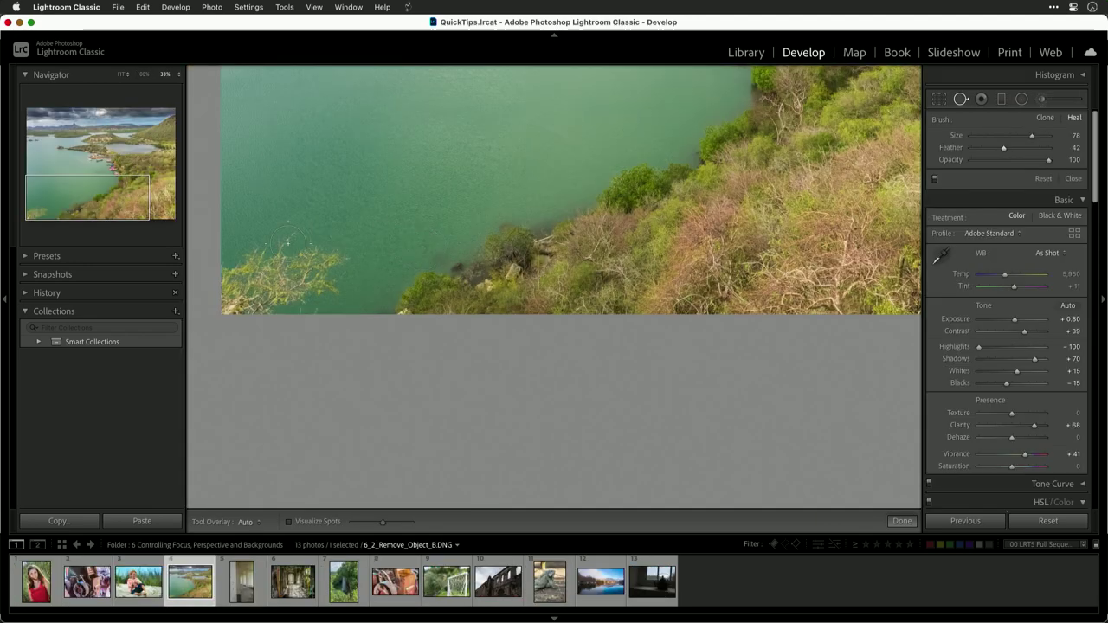
- Heal the branch from the lake shot, brighten the eye whites, and position a corridor radial vignette
mouse_move(291, 244)
mouse_down()
mouse_move(234, 286)
mouse_move(238, 298)
mouse_move(285, 268)
mouse_move(268, 304)
mouse_move(302, 256)
mouse_move(336, 253)
mouse_up()
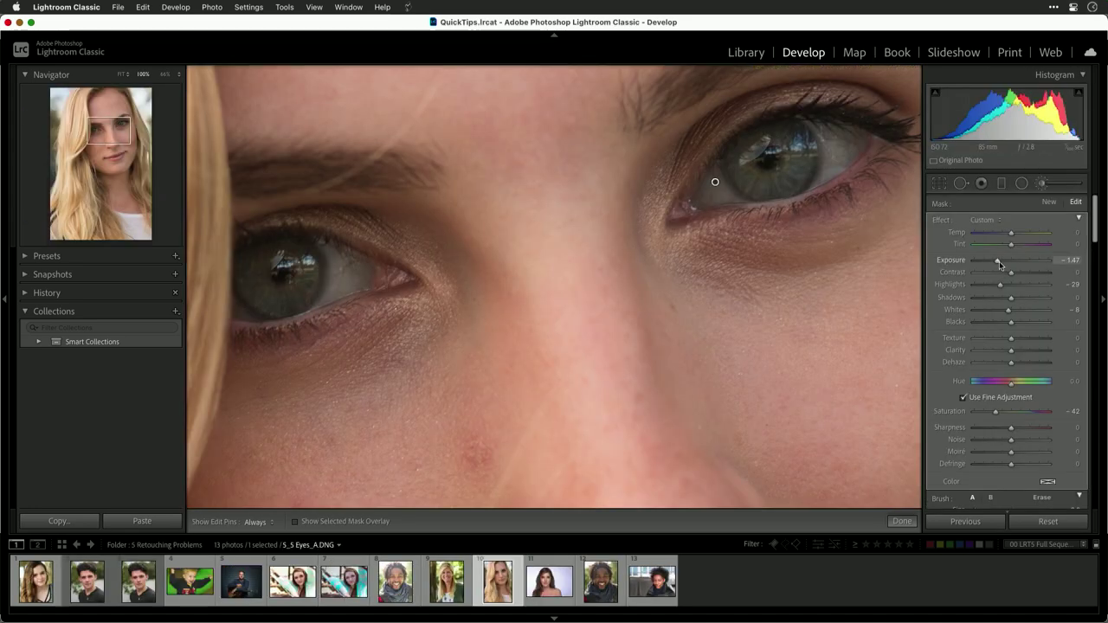
drag(998, 261, 1027, 262)
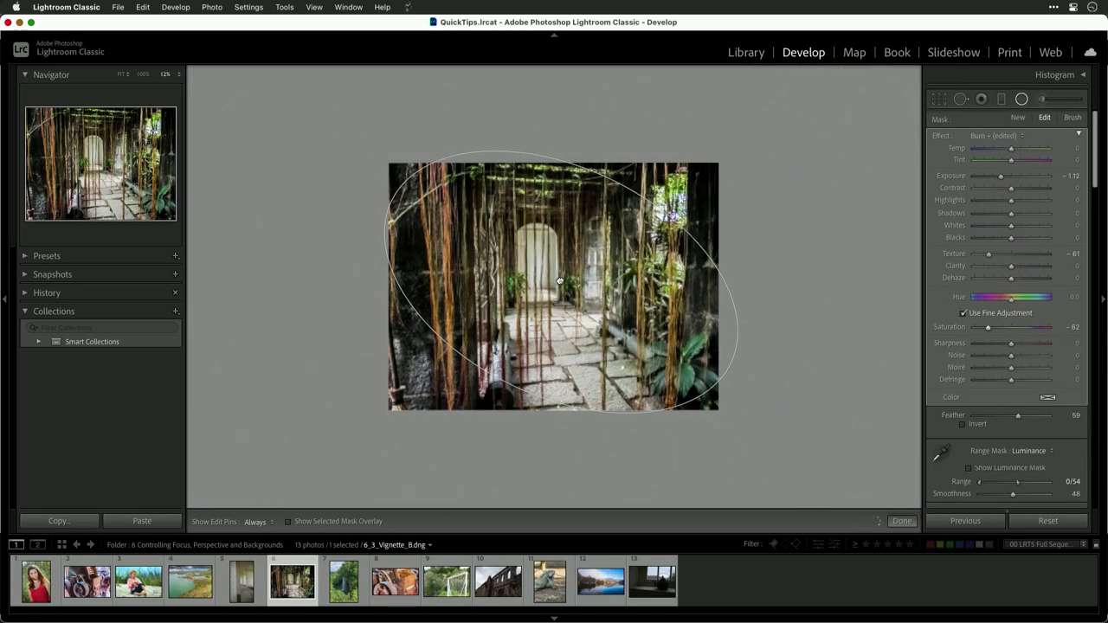
drag(559, 281, 549, 278)
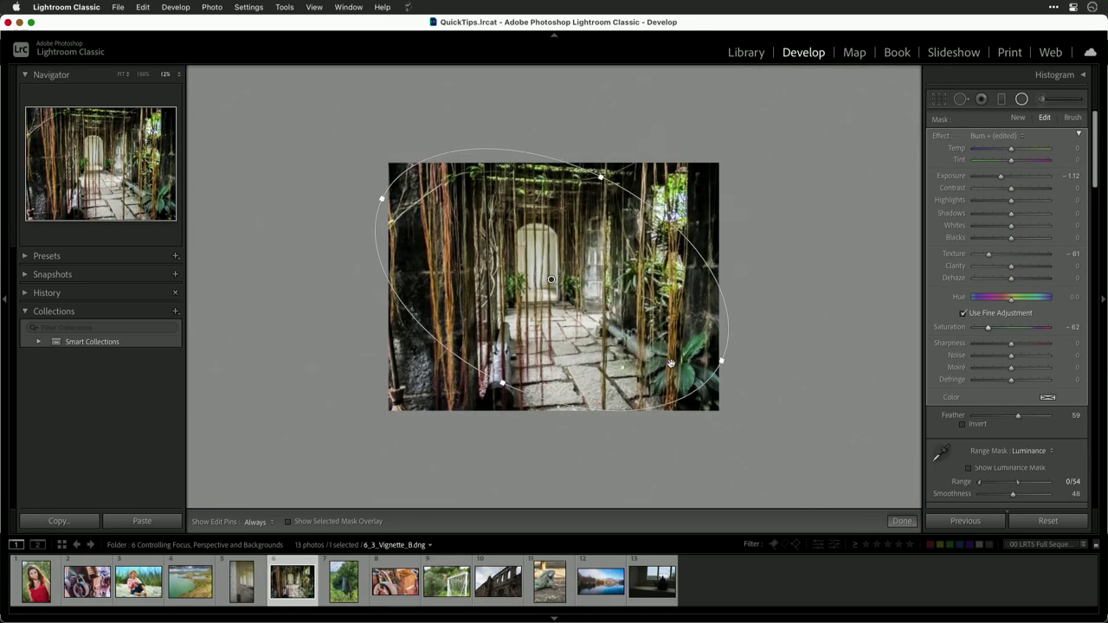